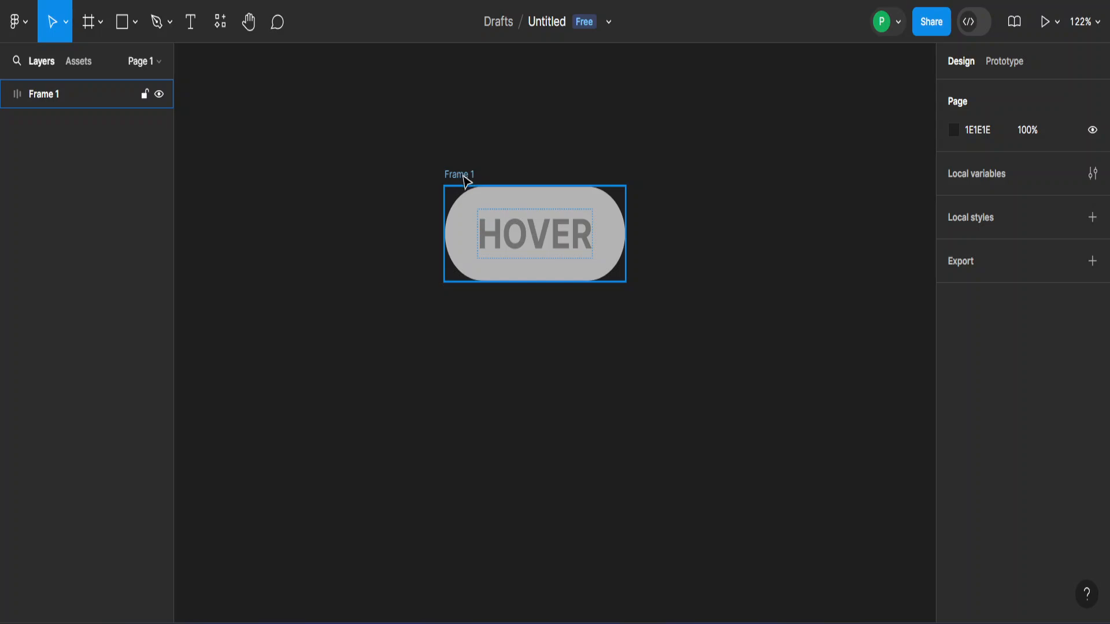
Convert the HOVER button frame into a component and add a second variant to it.
left_click(462, 177)
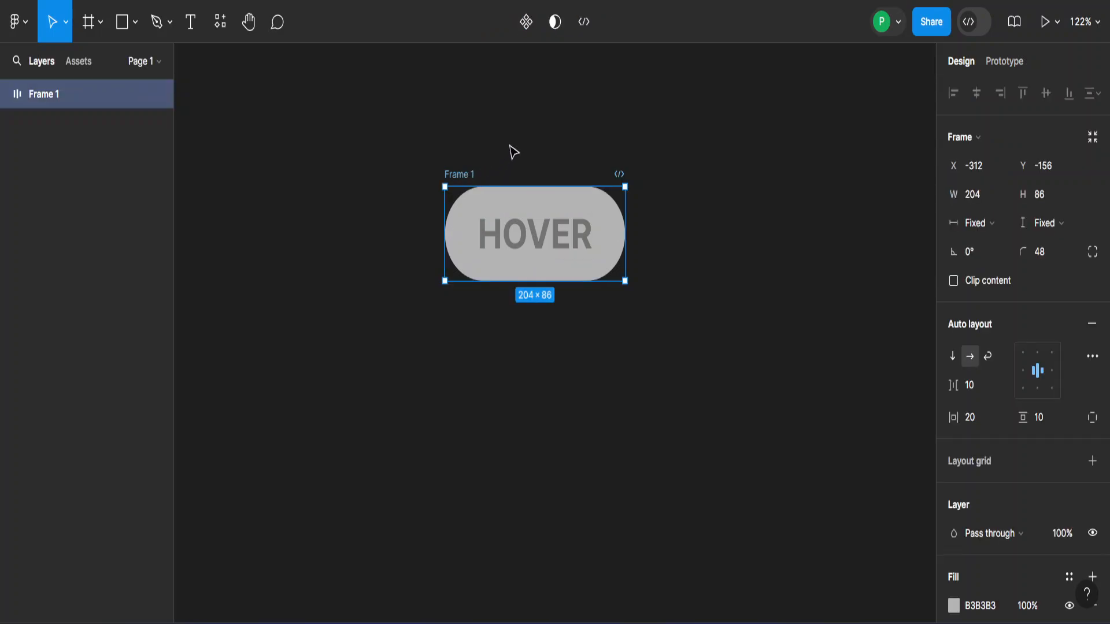
left_click(525, 32)
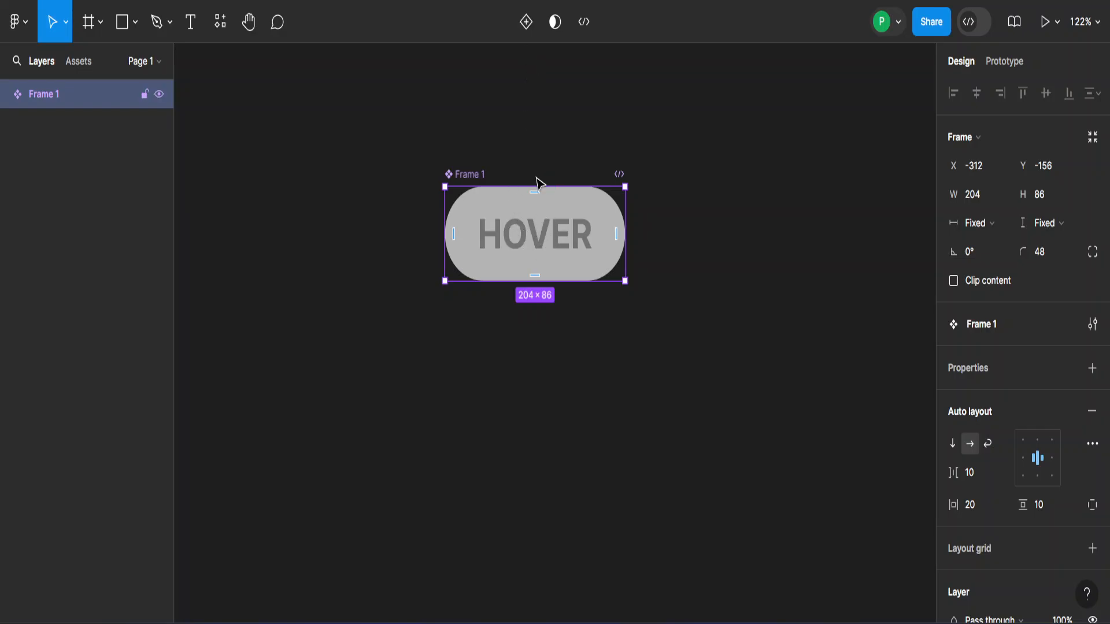
left_click(524, 23)
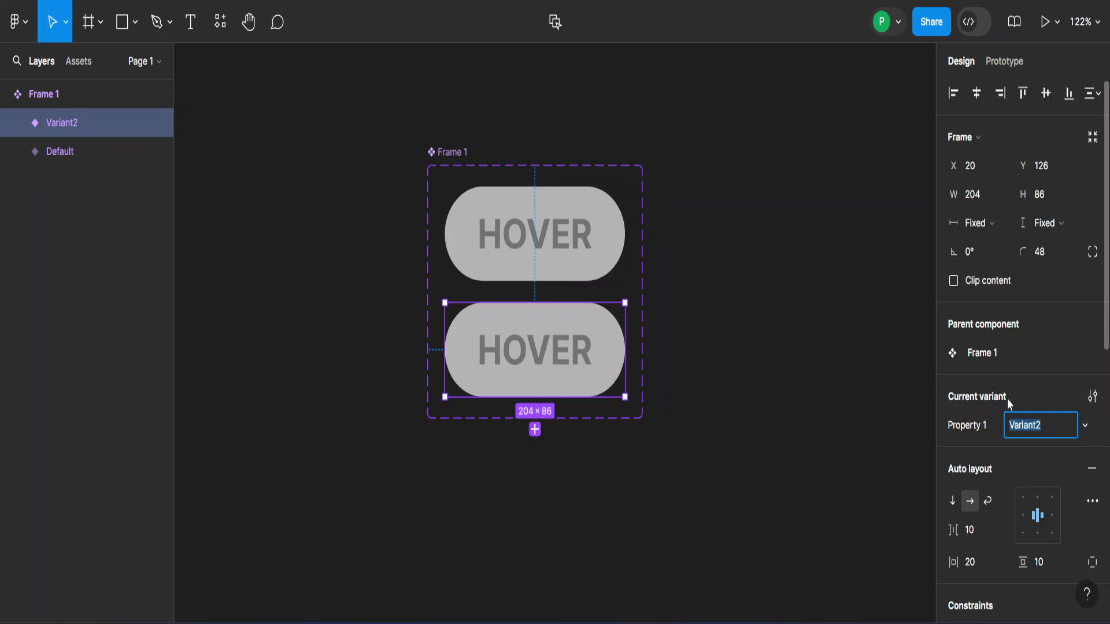
left_click(783, 306)
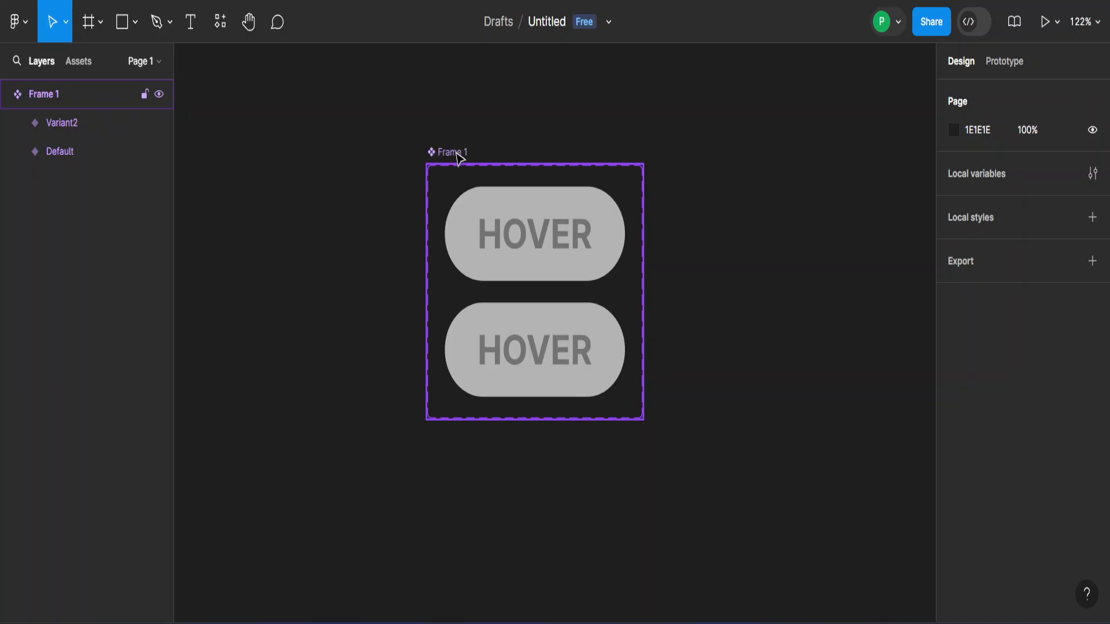
Rename the component set's variant property values, Default as INACTIVE and Variant2 as HOVER.
left_click(462, 154)
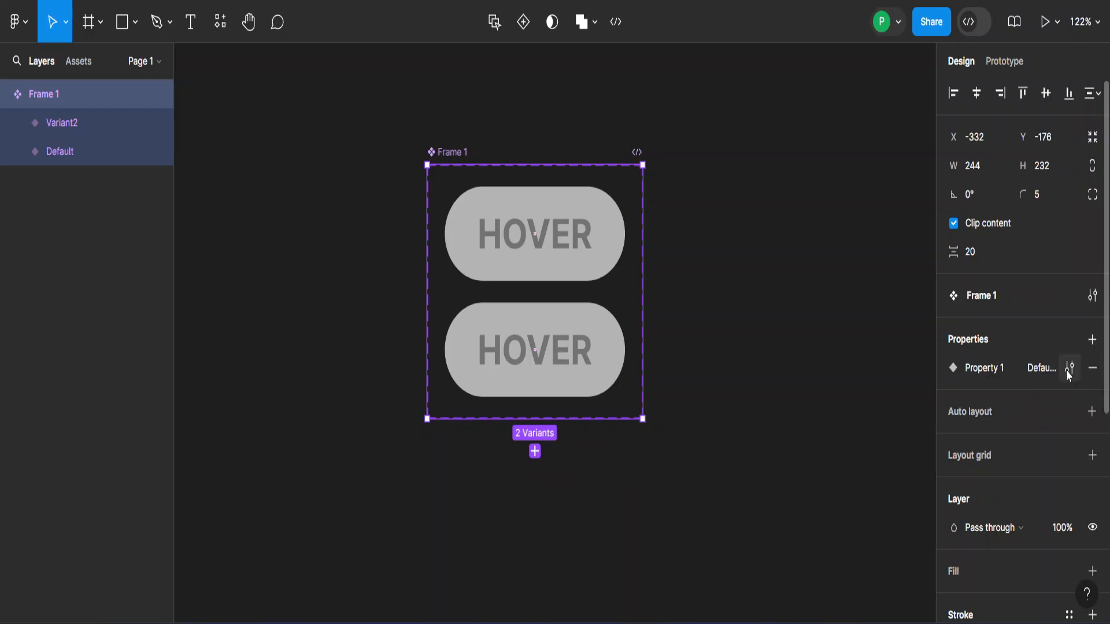
left_click(1069, 368)
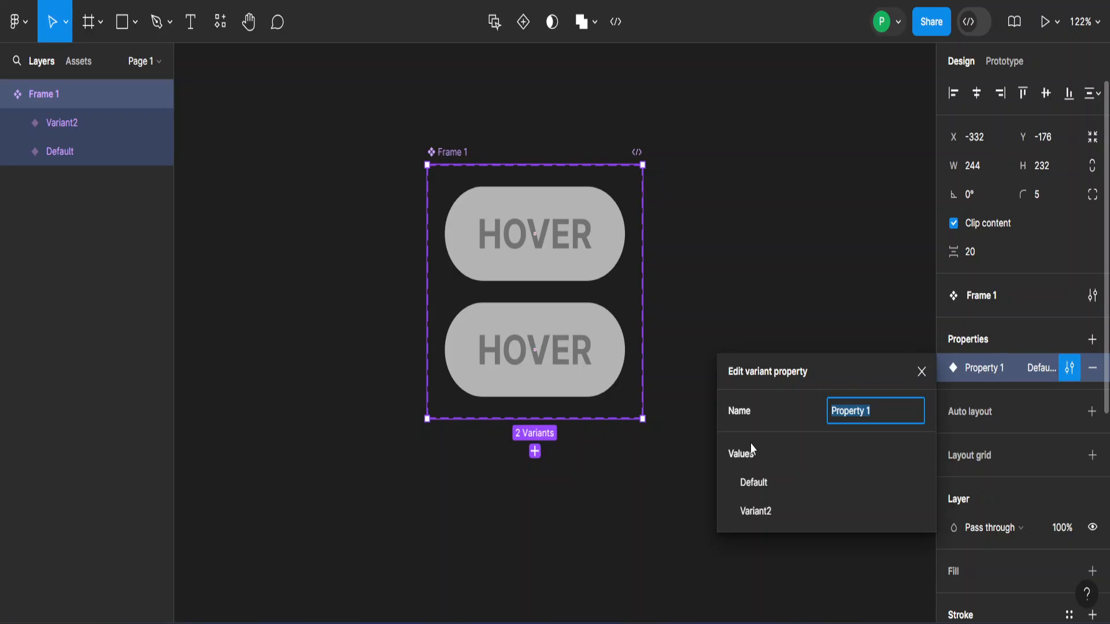
left_click(755, 484)
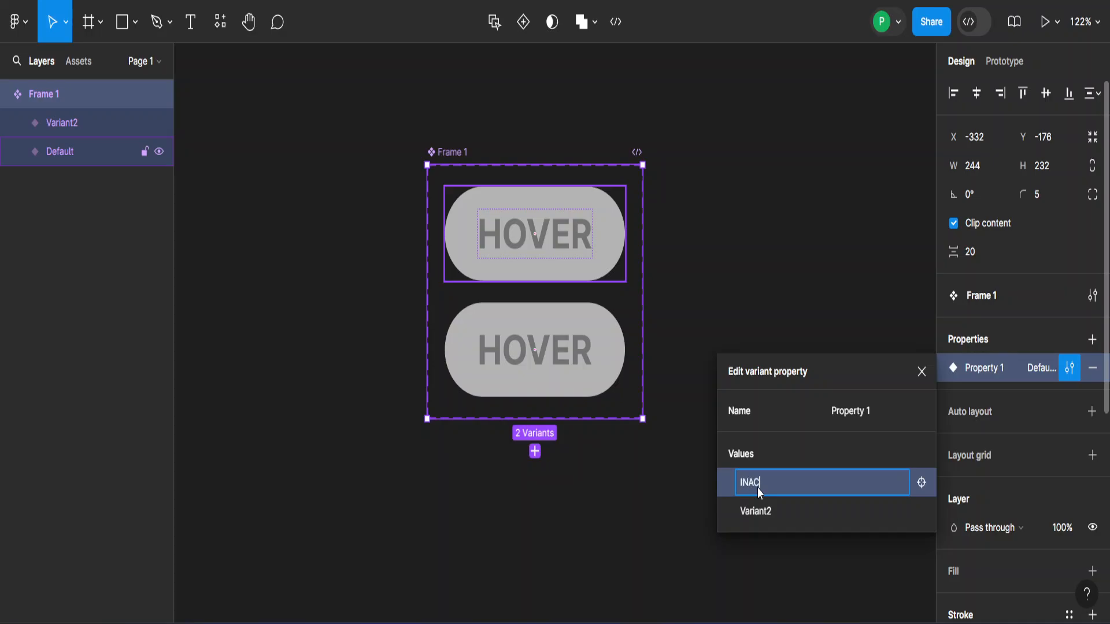
type("INACTIVE")
left_click(758, 511)
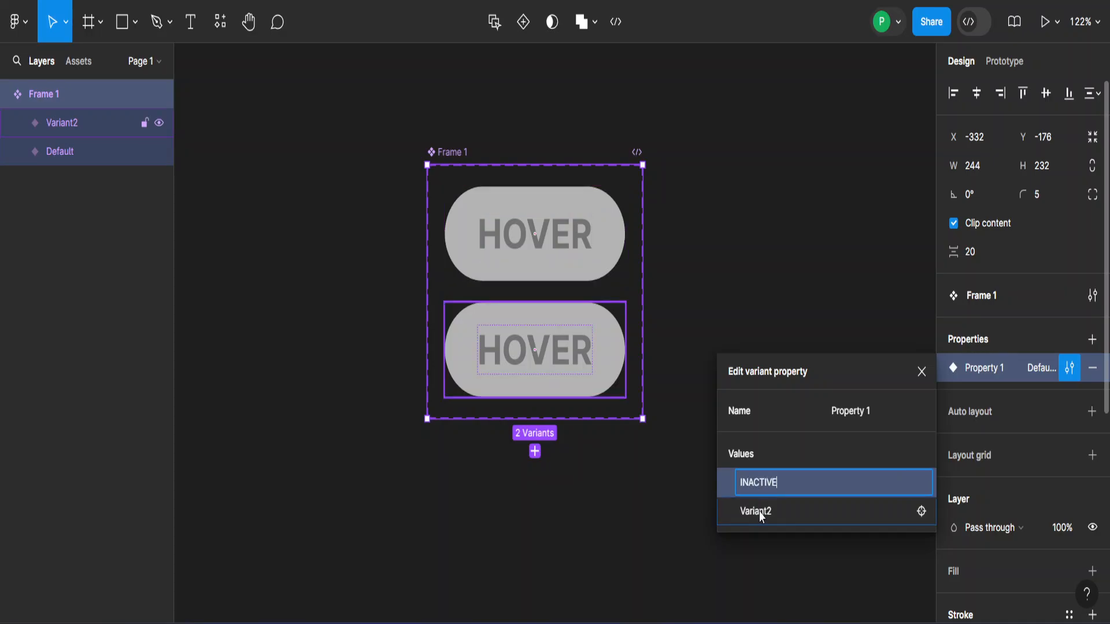
left_click(758, 511)
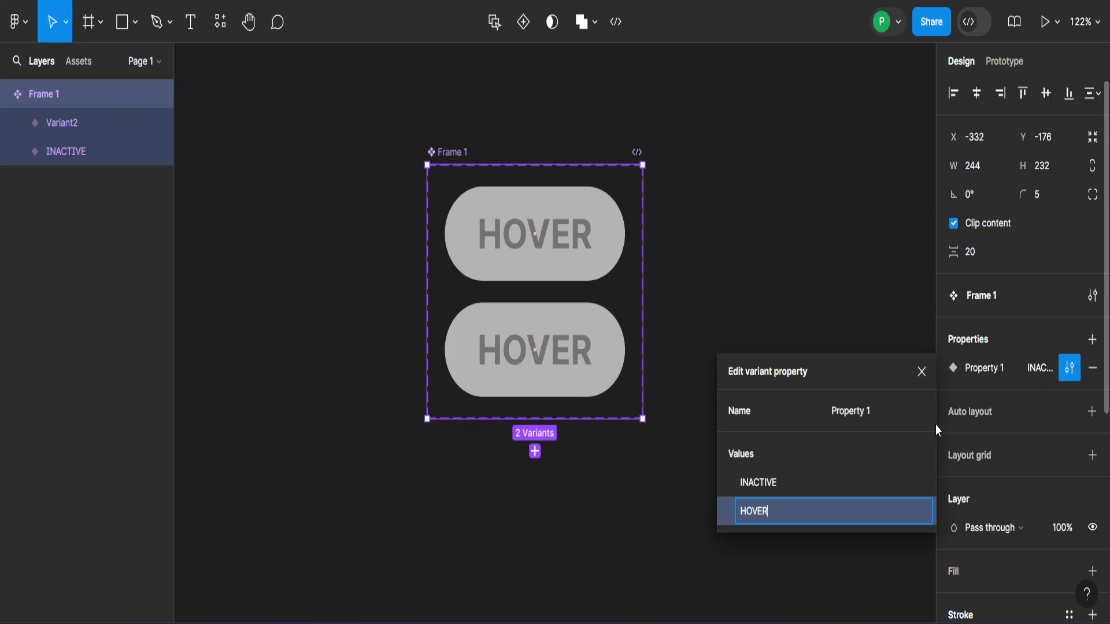
key("Return")
left_click(921, 378)
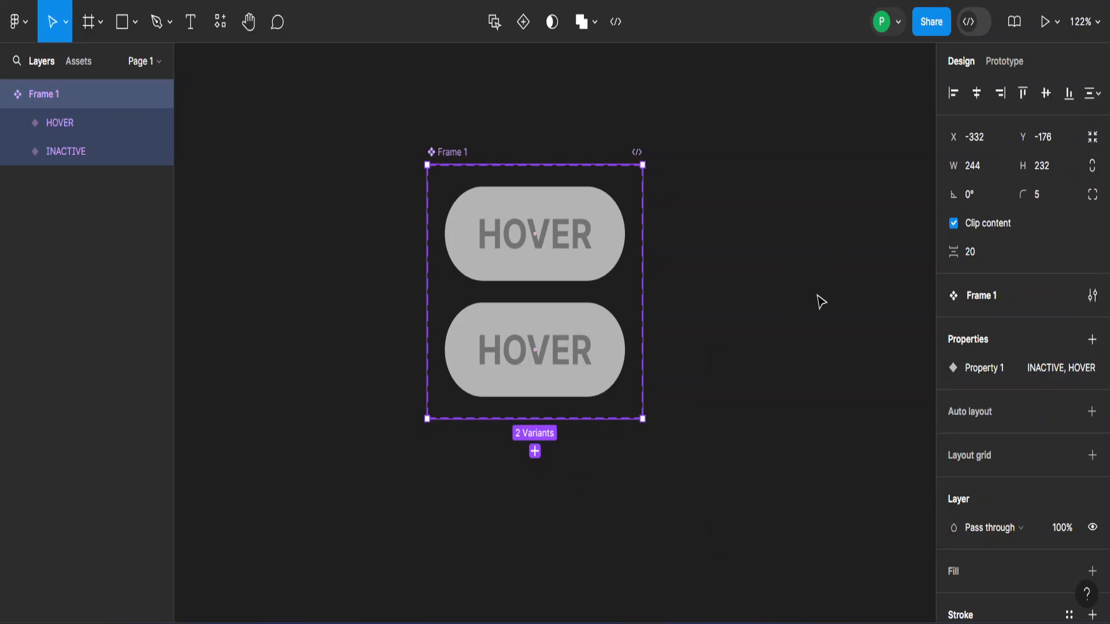
Add a prototype interaction on the INACTIVE variant that changes it to the HOVER variant while hovering.
left_click(616, 215)
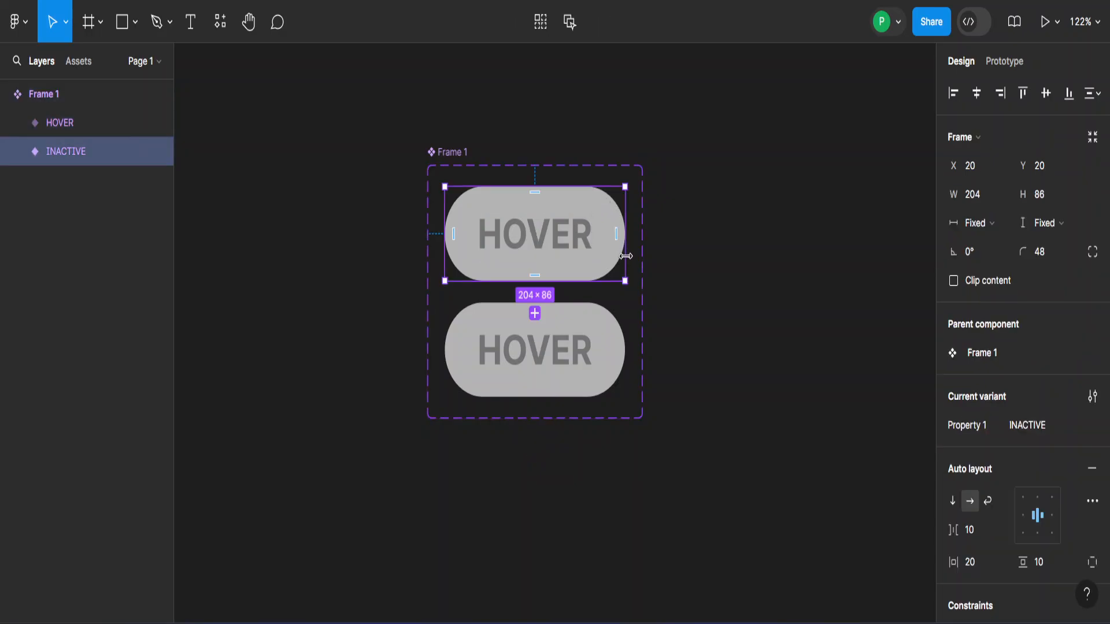
left_click(1004, 62)
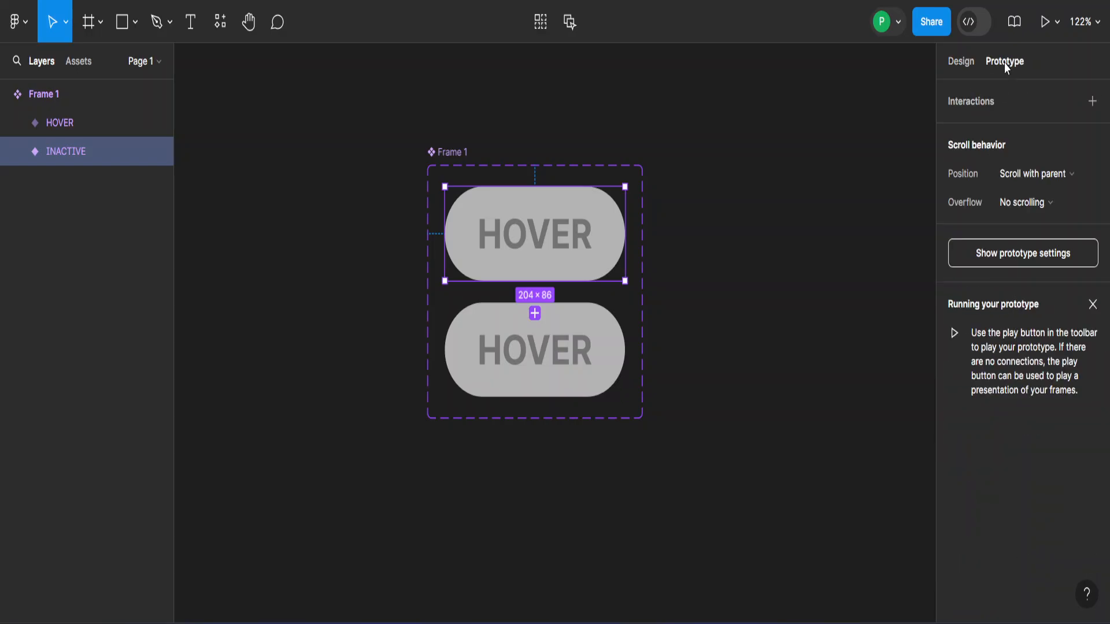
mouse_move(625, 234)
left_click_drag(625, 234, 616, 328)
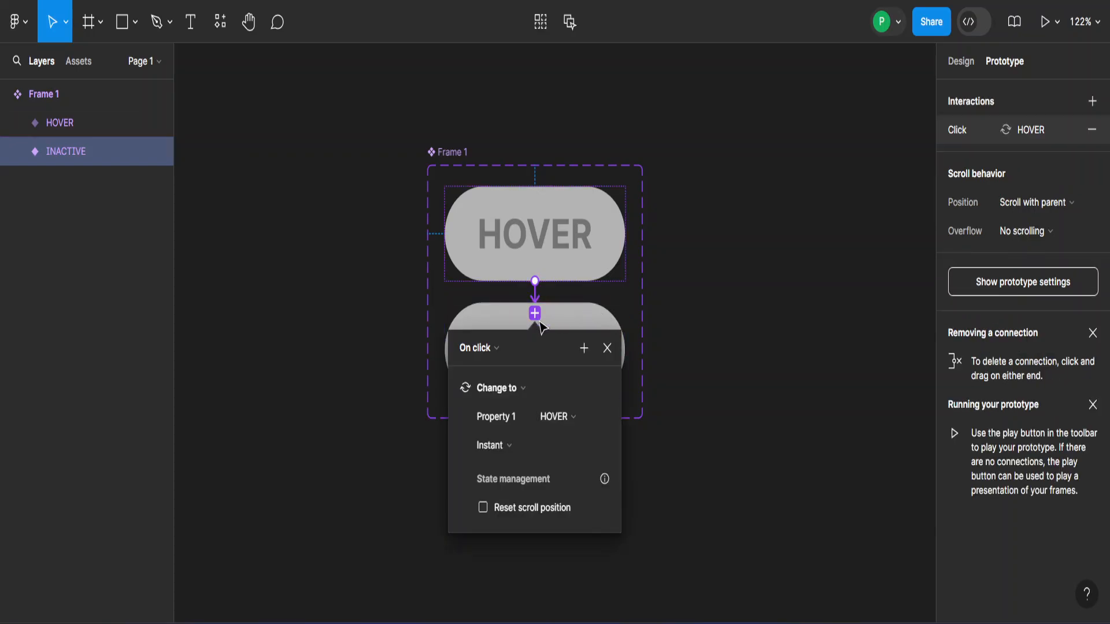
left_click(499, 353)
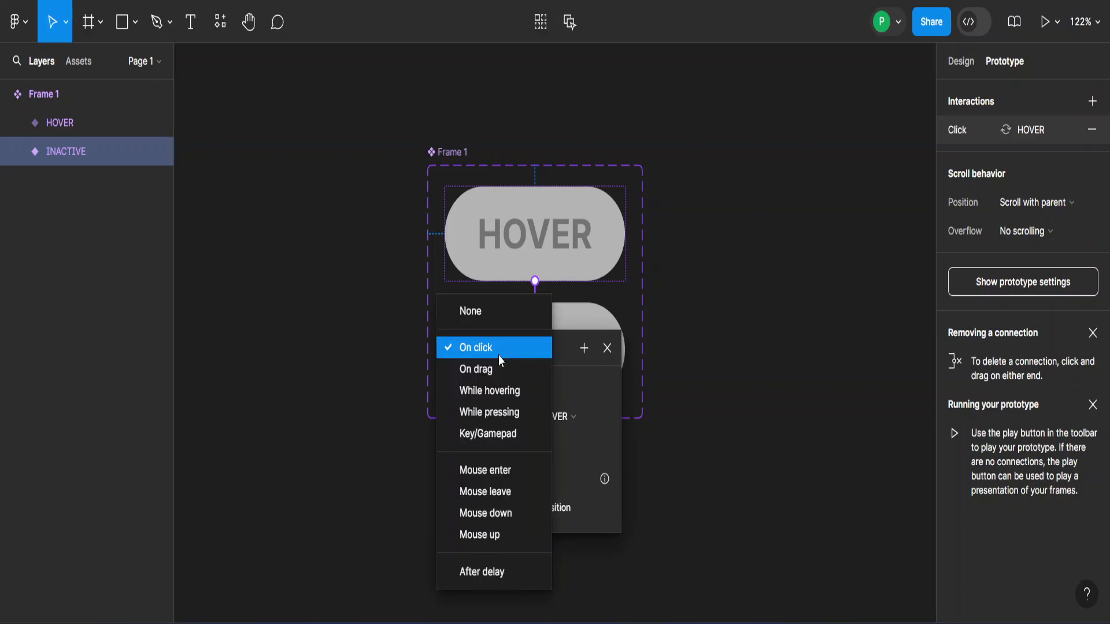
left_click(501, 391)
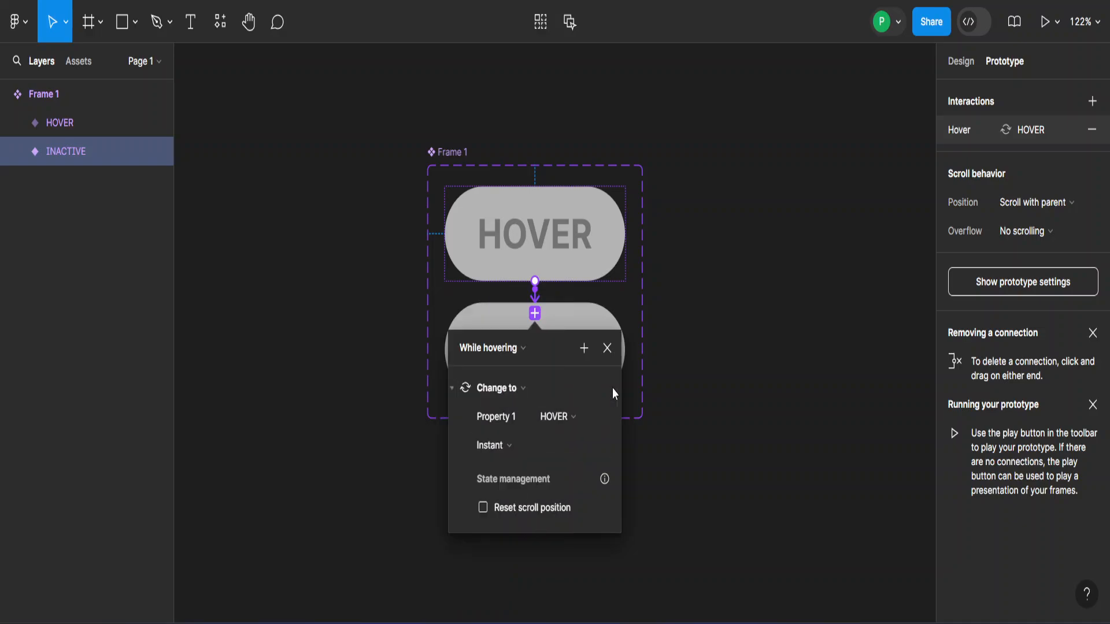
left_click(611, 358)
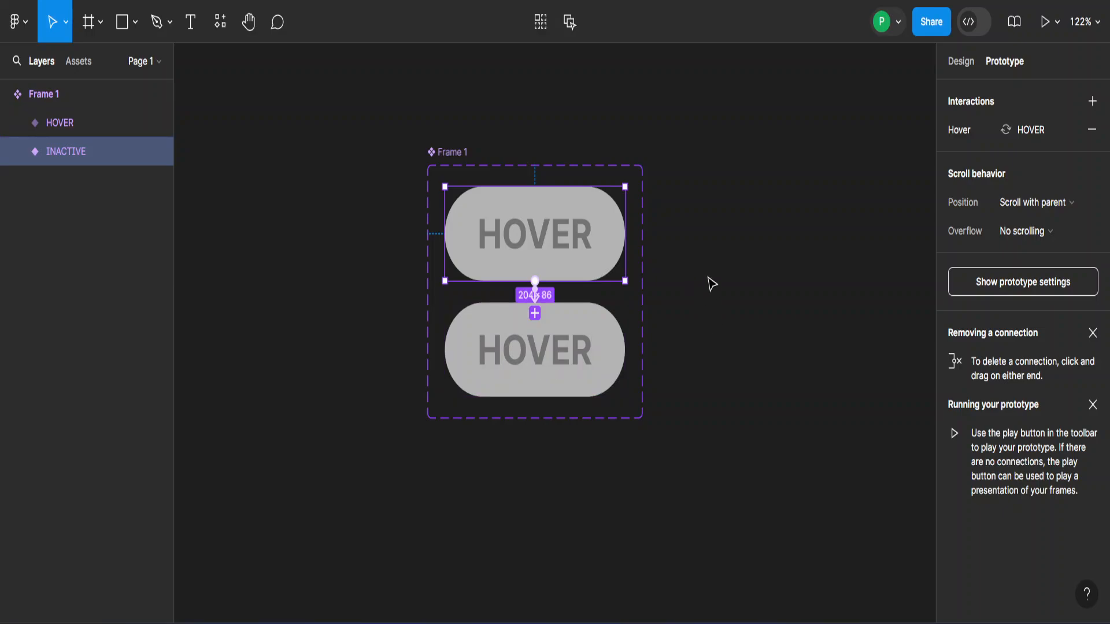
Recolor the HOVER variant's button fill to blue 417BD2.
left_click(962, 62)
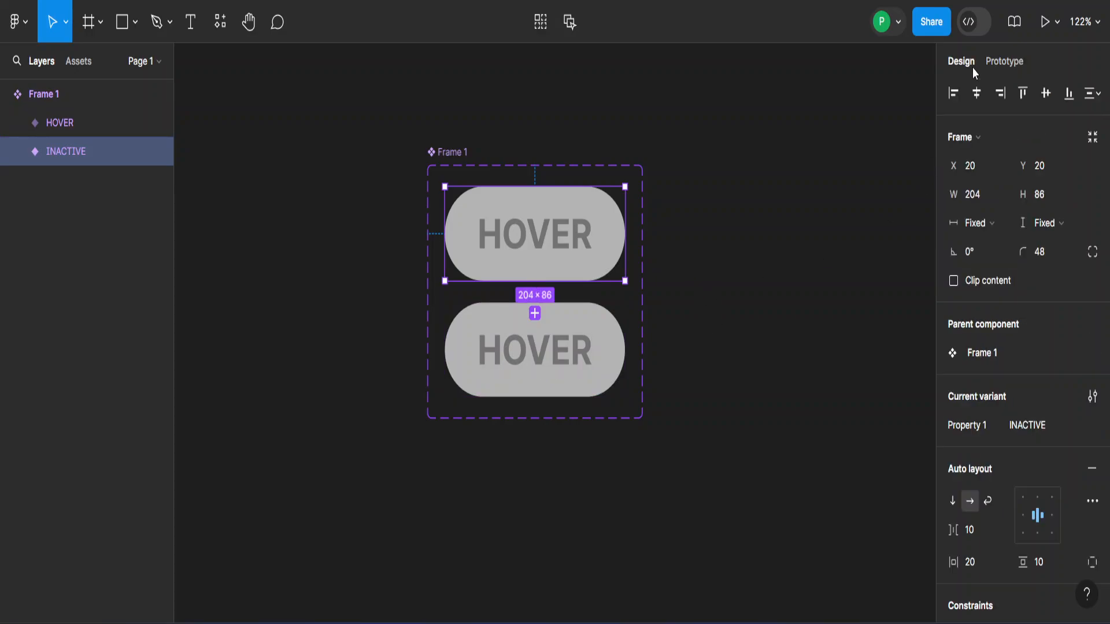
left_click(610, 335)
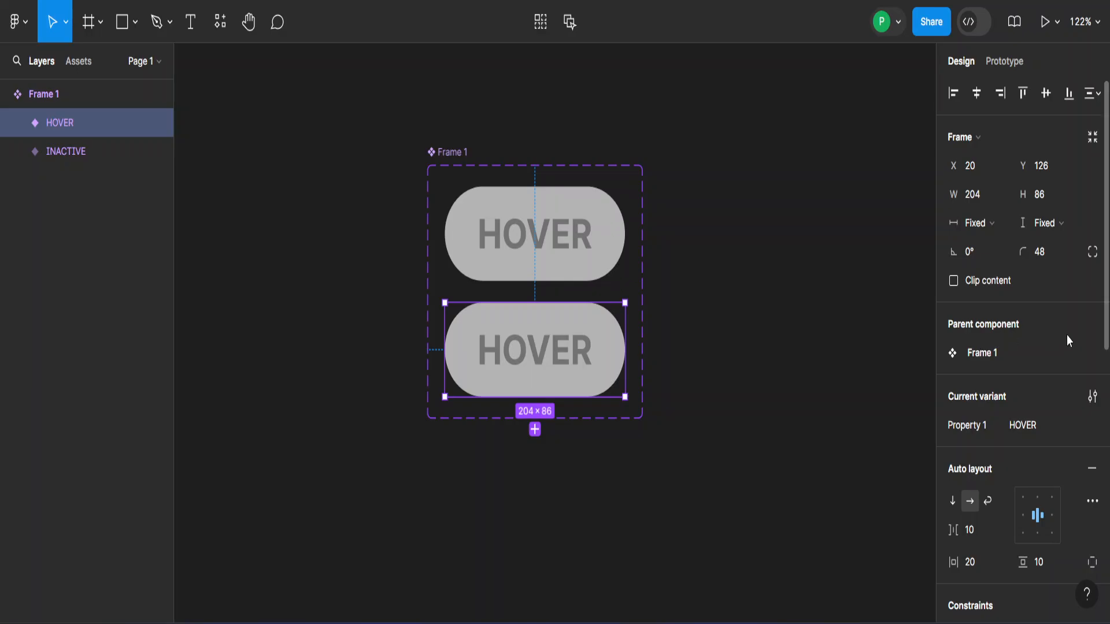
scroll(1066, 340, "down", 5)
scroll(1051, 503, "down", 3)
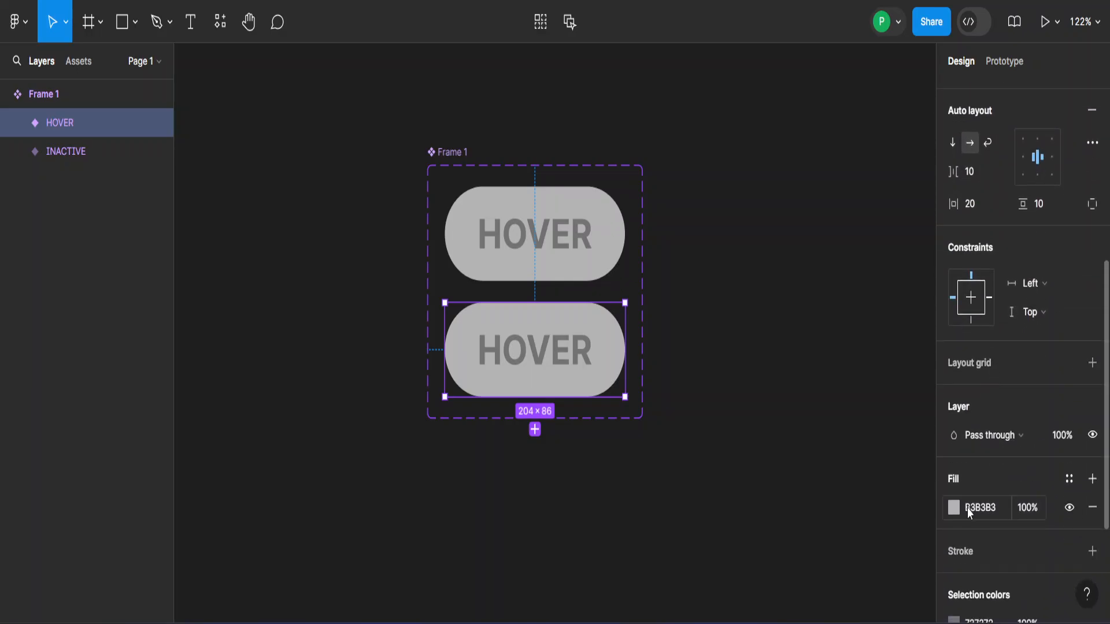
scroll(966, 507, "down", 3)
scroll(956, 425, "down", 1)
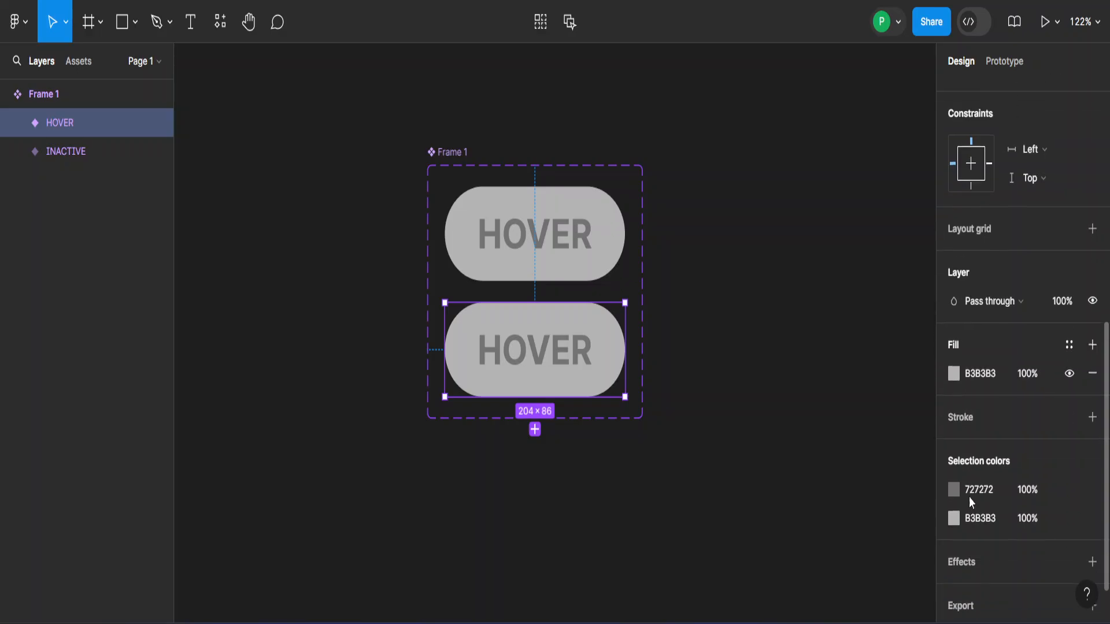
scroll(965, 486, "down", 1)
left_click(954, 474)
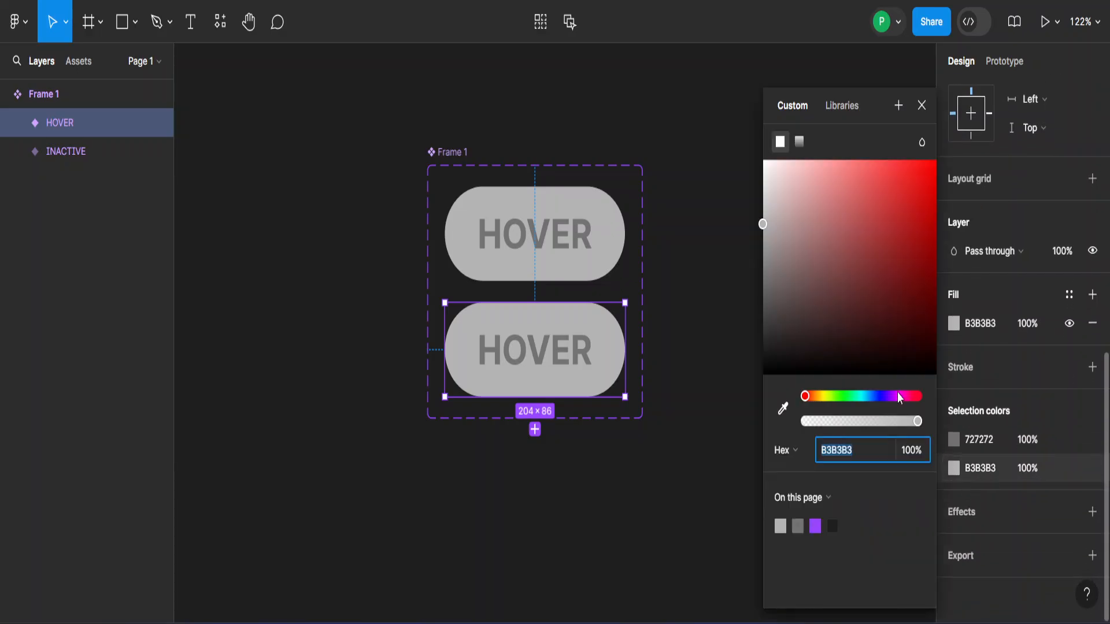
left_click(872, 397)
left_click_drag(874, 277, 886, 198)
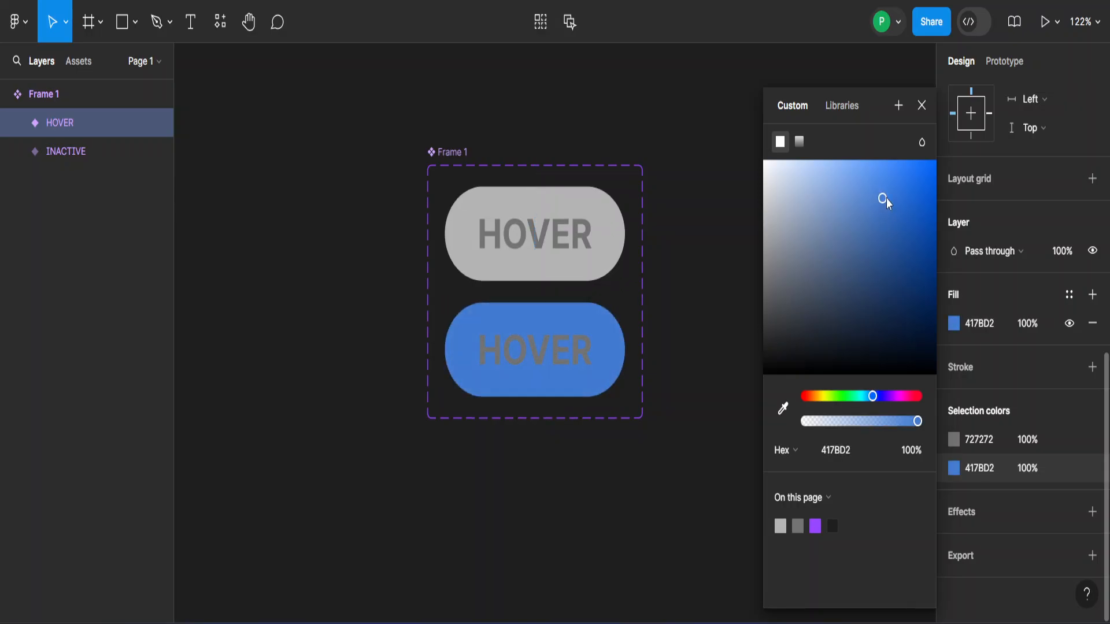
left_click(922, 109)
Change the HOVER variant's gray text color to white FFFFFF.
left_click(953, 469)
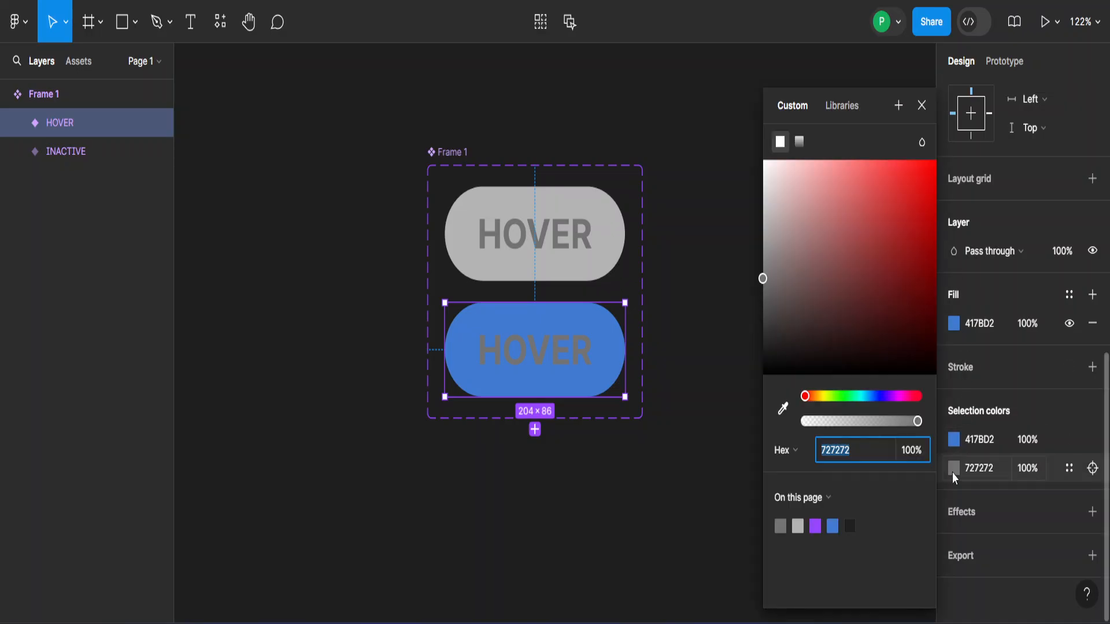
left_click(783, 233)
left_click(763, 160)
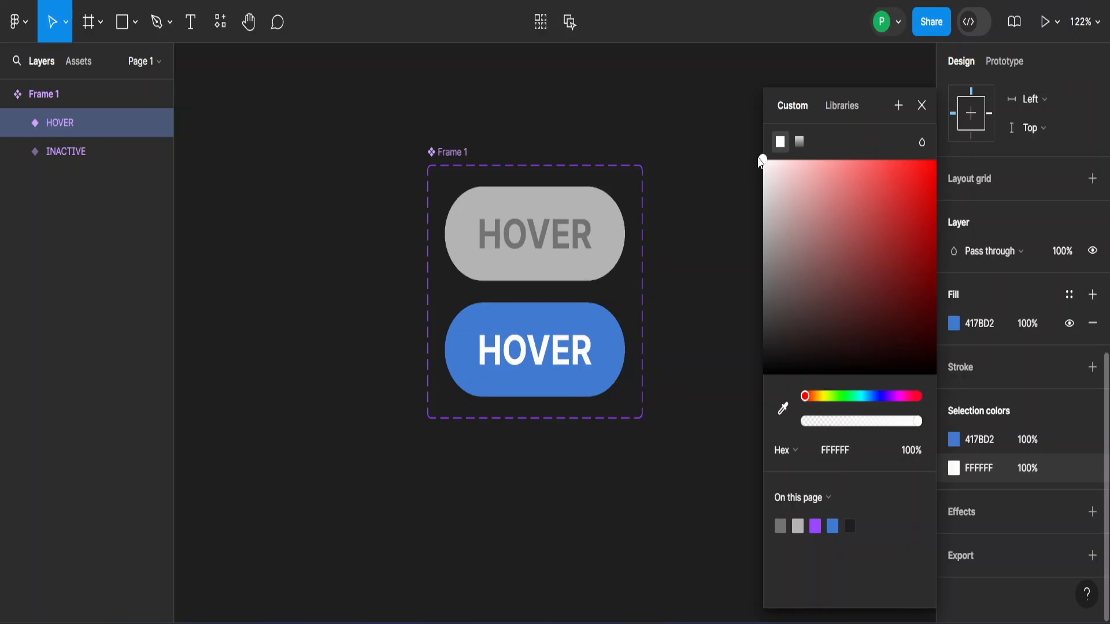
left_click(921, 107)
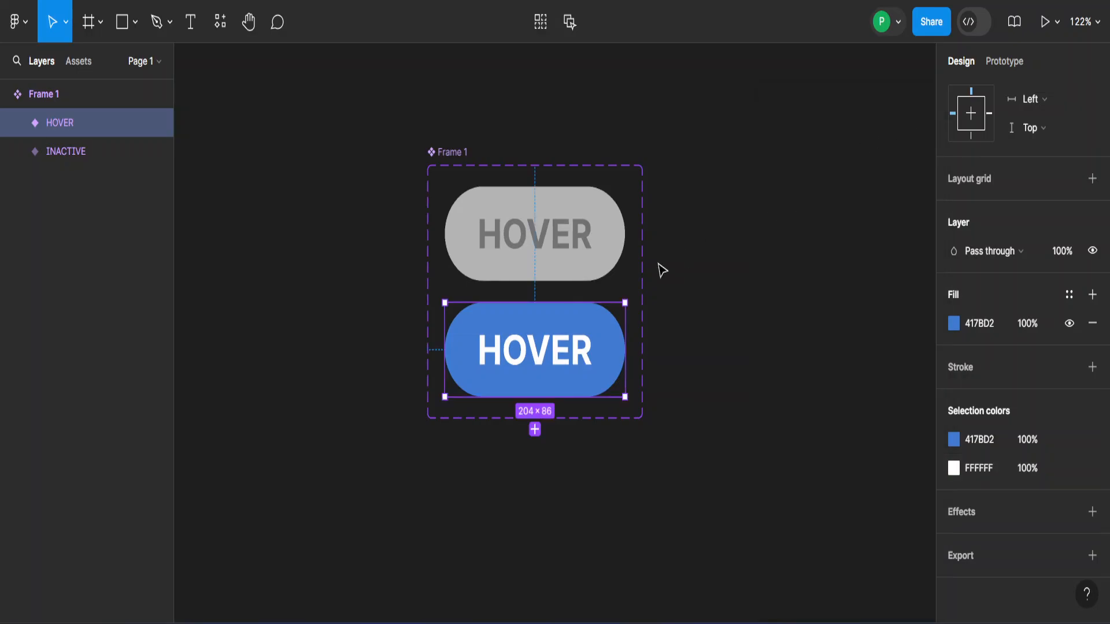
Replace the label text in the blue HOVER variant with CLICK.
double_click(539, 360)
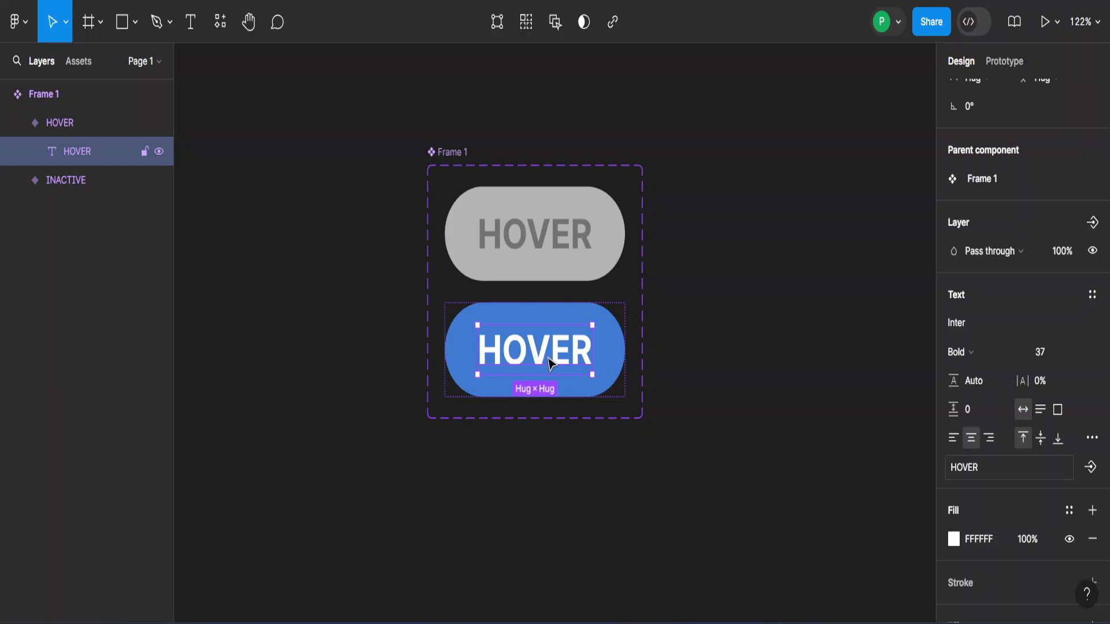
double_click(551, 363)
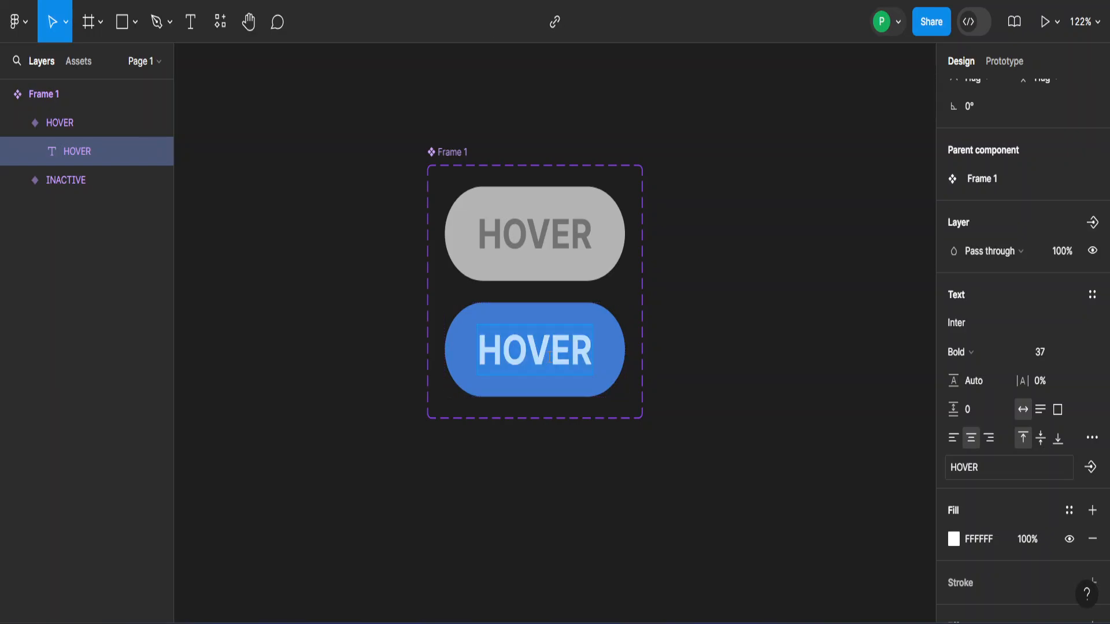
type("CLICK")
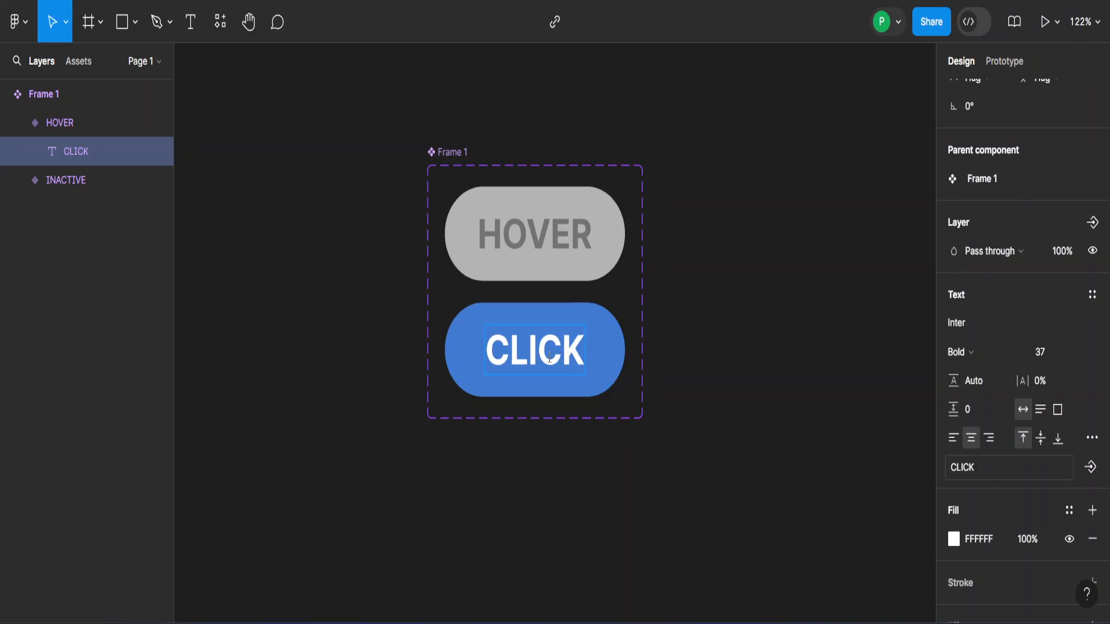
key("Escape")
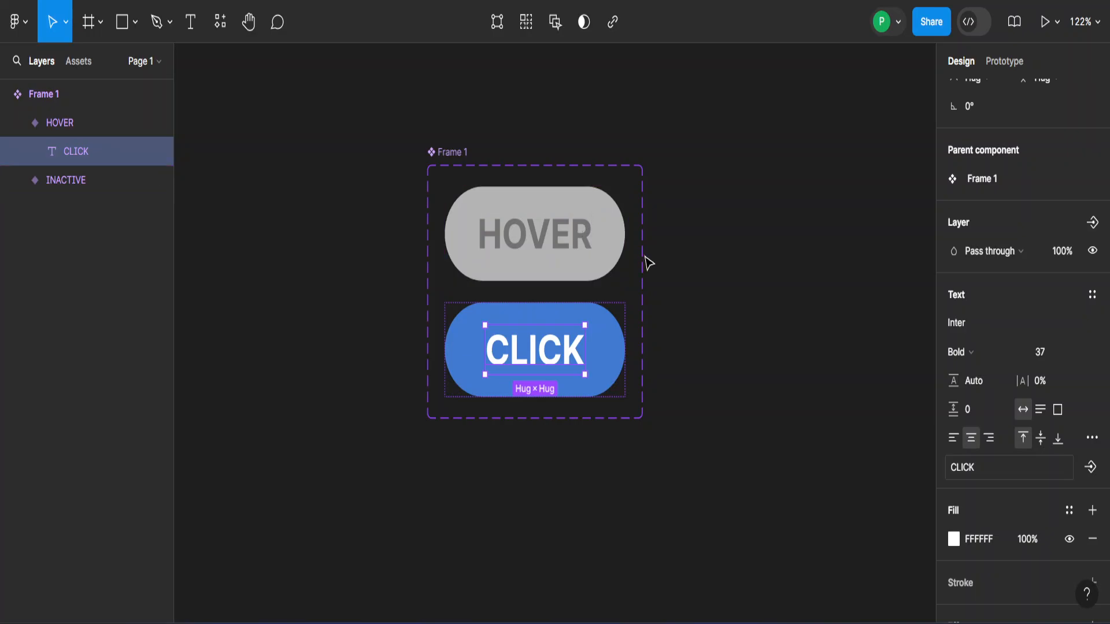
left_click(696, 292)
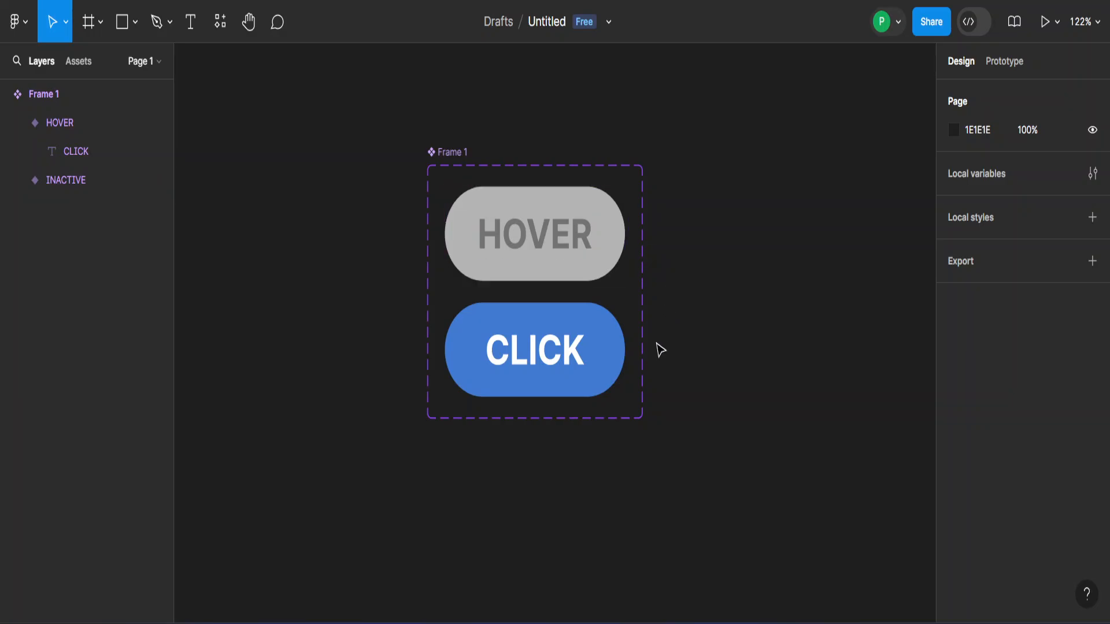
Draw a new frame of about 459 × 308 beside the component set.
left_click_drag(758, 257, 542, 262)
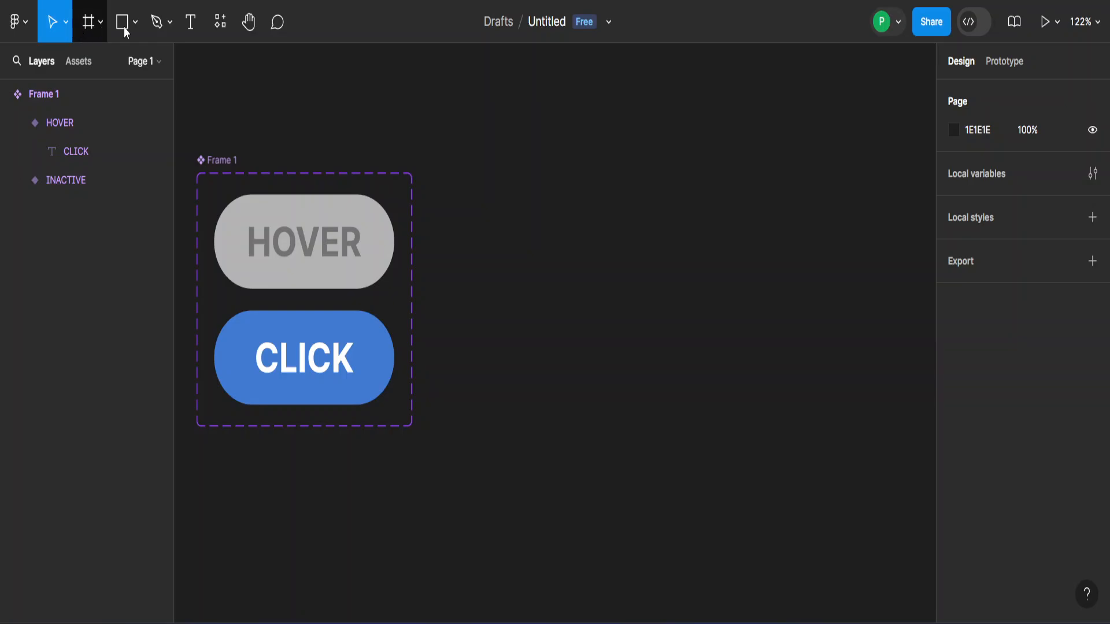
key("f")
left_click_drag(468, 130, 873, 467)
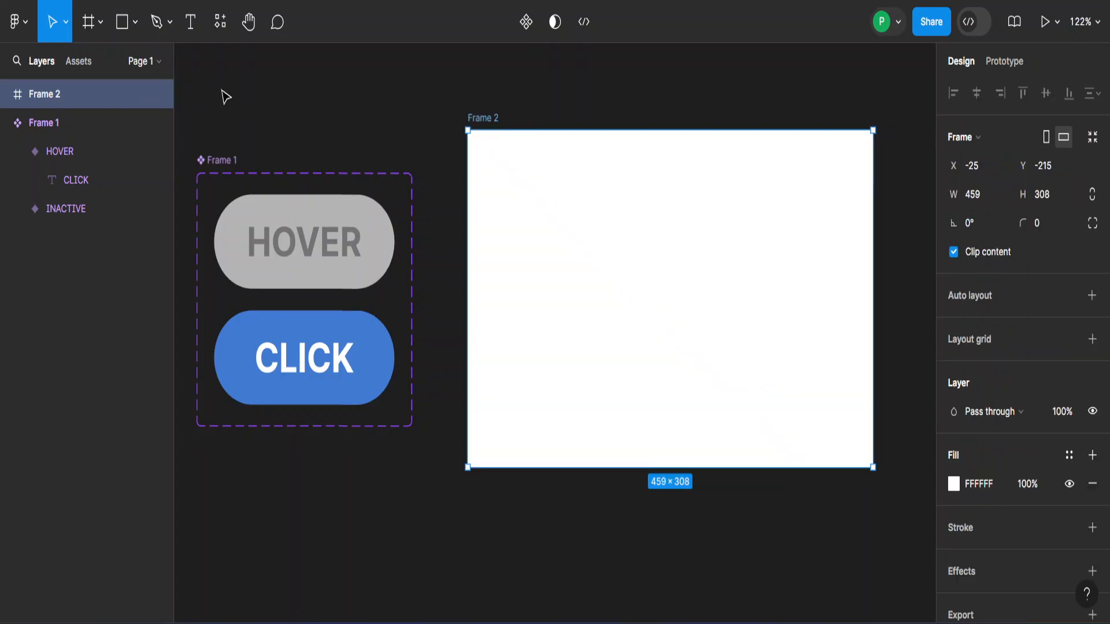
Place an instance of the Frame 1 button component at the center of the new frame and launch the prototype preview.
left_click(78, 62)
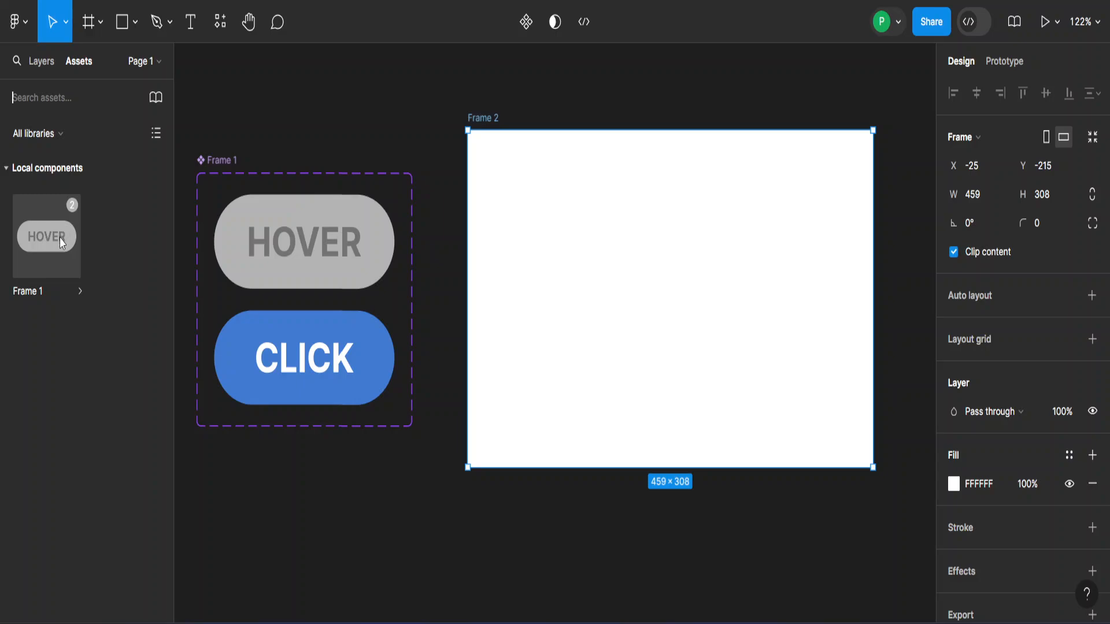
left_click_drag(71, 211, 738, 311)
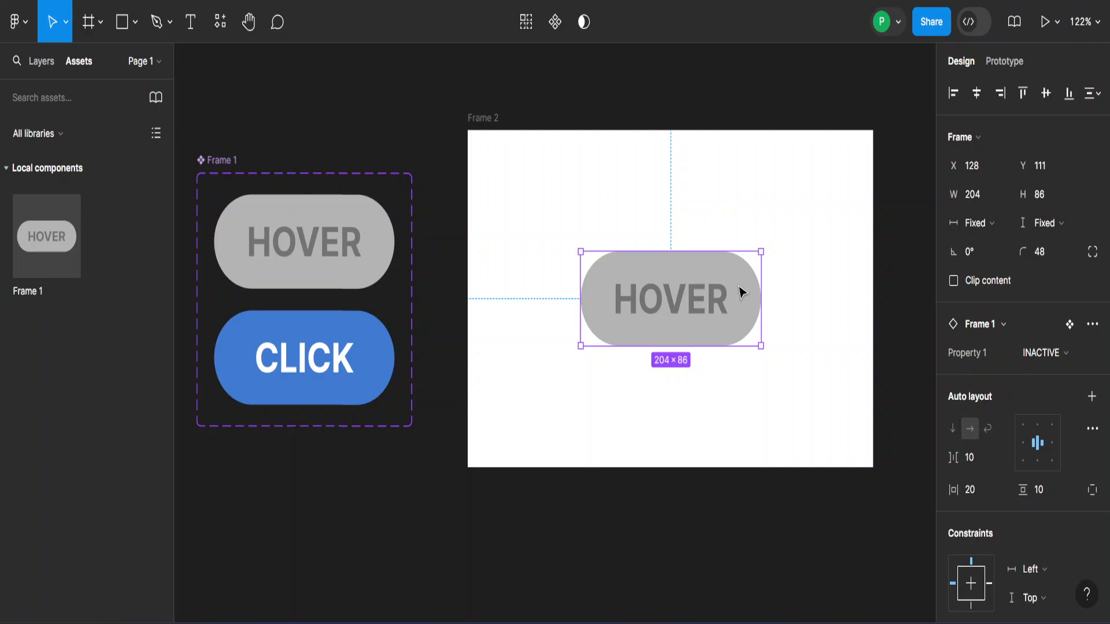
left_click(1044, 28)
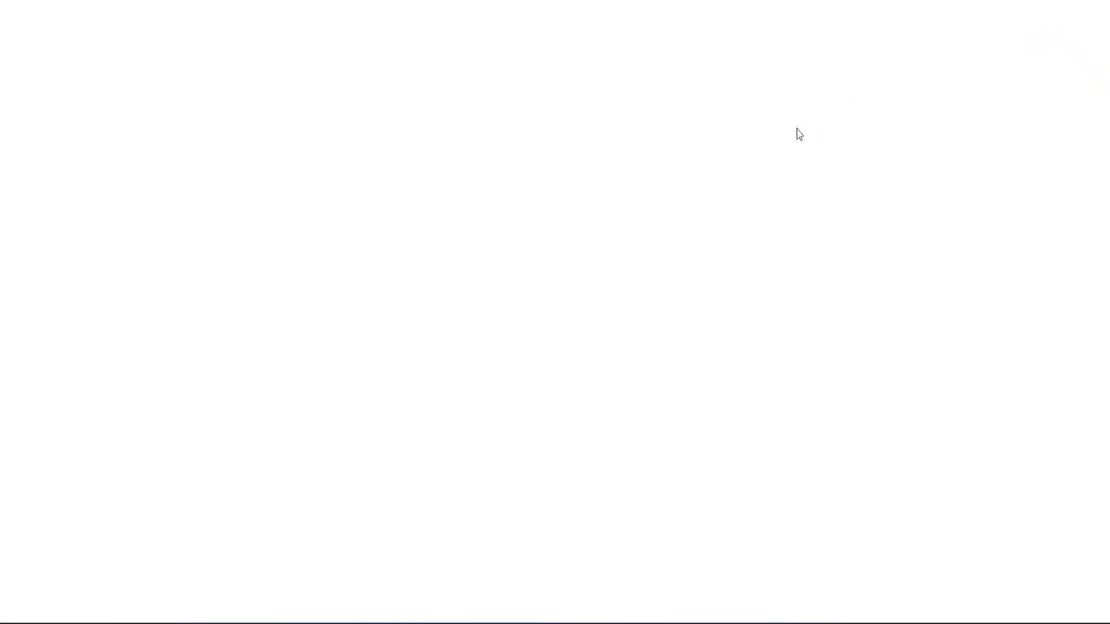